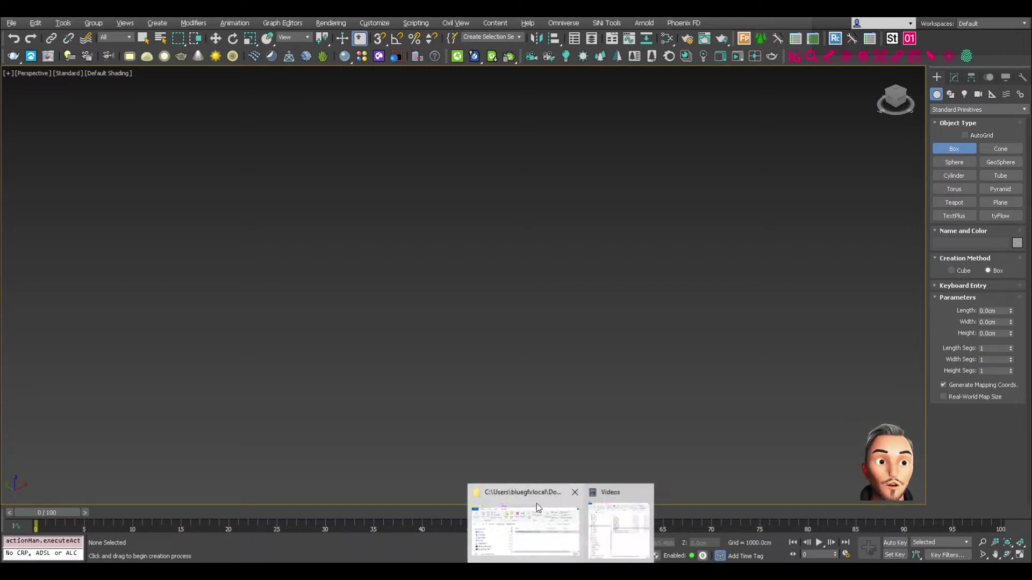
Run the downloaded SiNiSoftware installer to install the scripts for 3ds Max 2021 and 2022.
{"action": "left_click", "coordinate": [536, 504]}
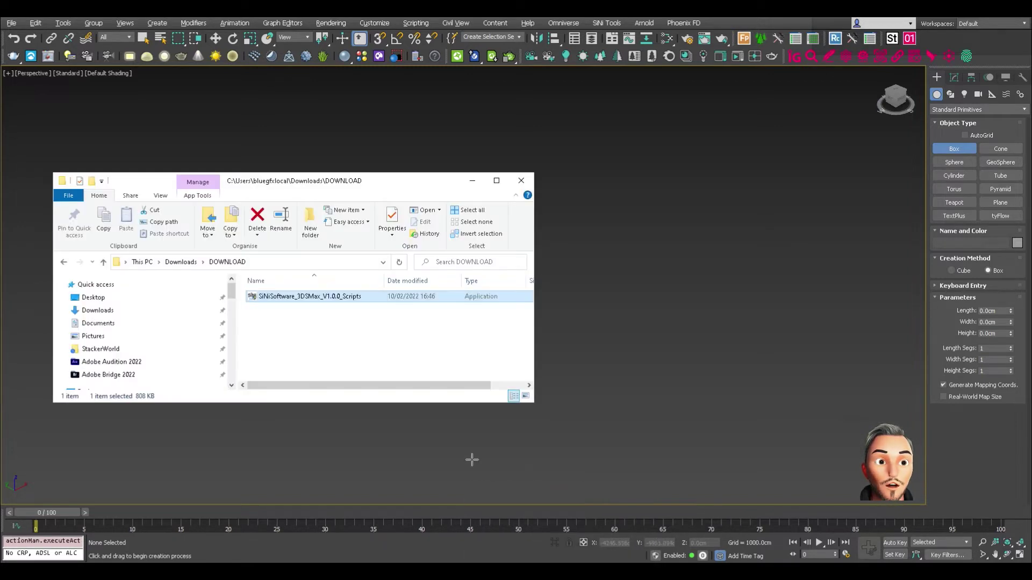
{"action": "double_click", "coordinate": [292, 297]}
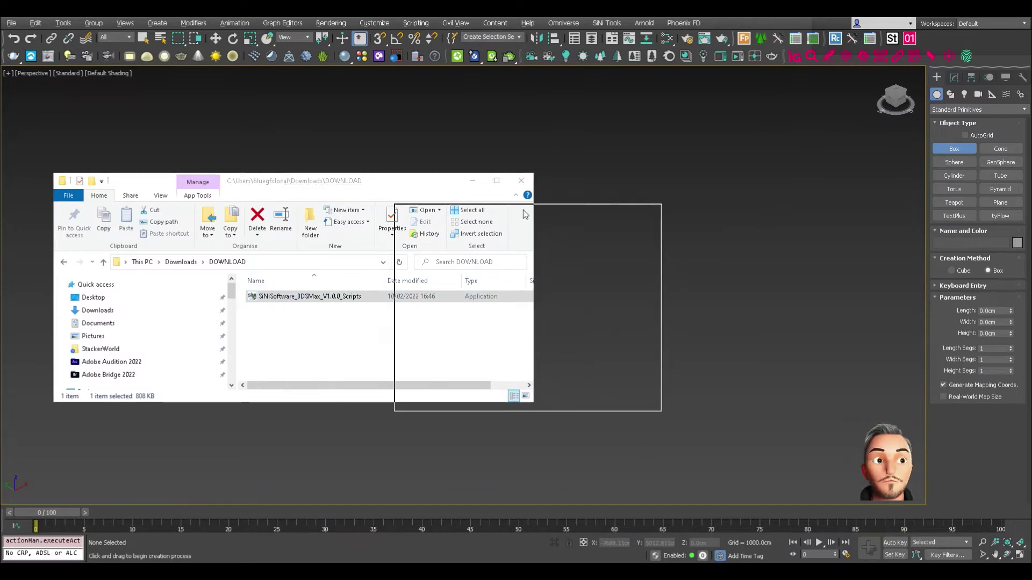
{"action": "left_click", "coordinate": [750, 360]}
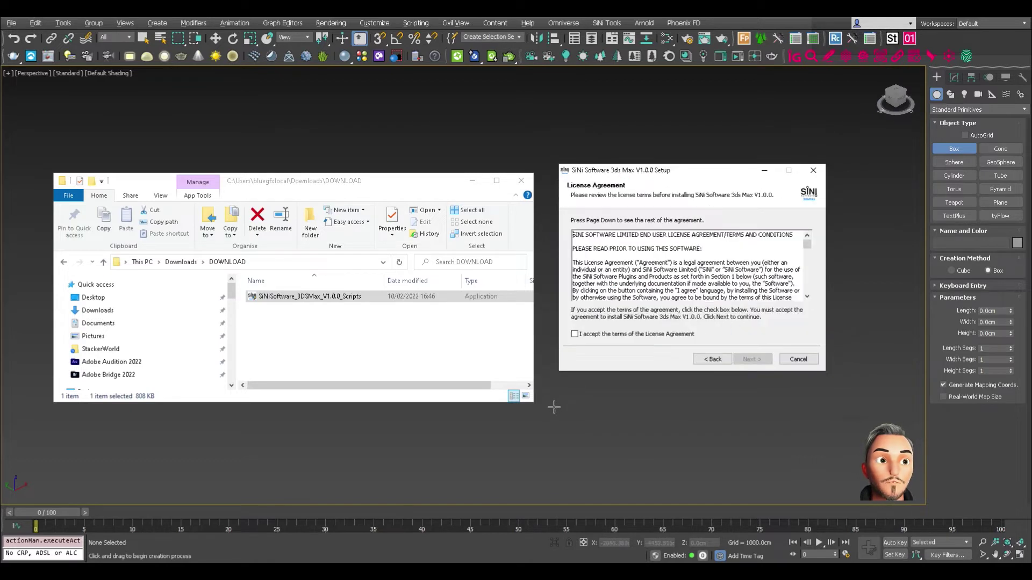
{"action": "left_click", "coordinate": [611, 334]}
{"action": "left_click", "coordinate": [735, 359]}
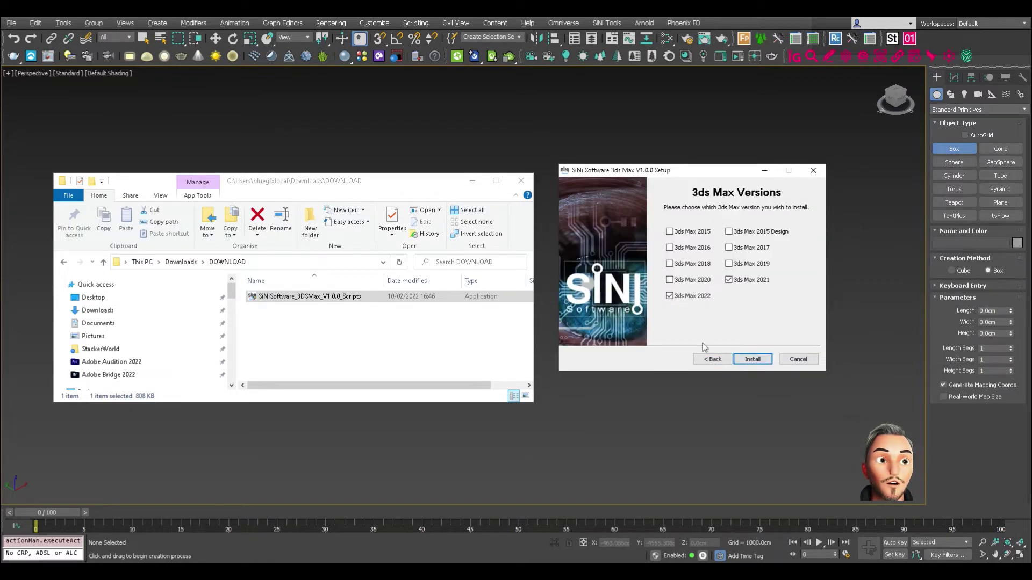
{"action": "left_click", "coordinate": [735, 281]}
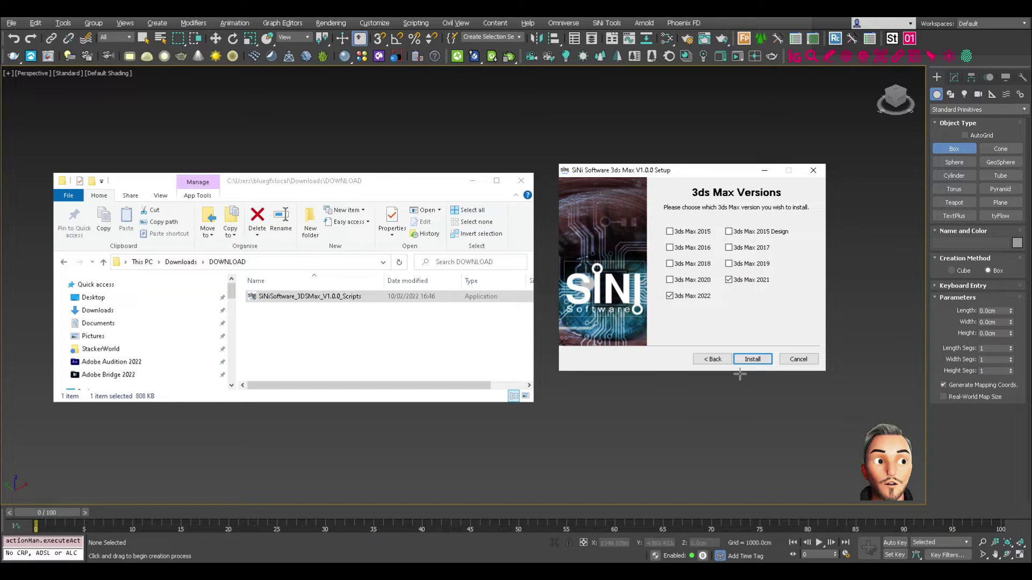
{"action": "left_click", "coordinate": [751, 359]}
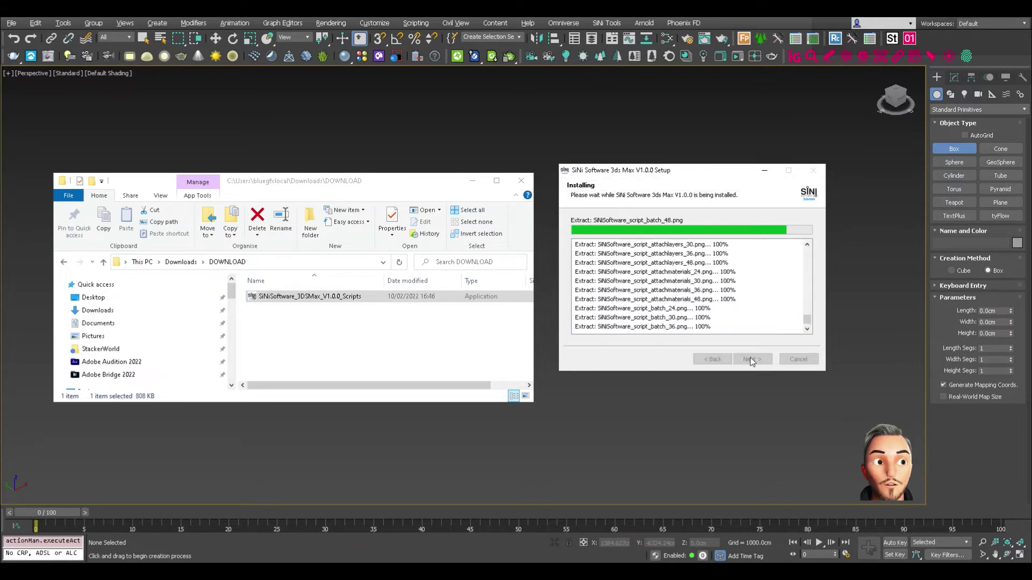
{"action": "left_click", "coordinate": [751, 360]}
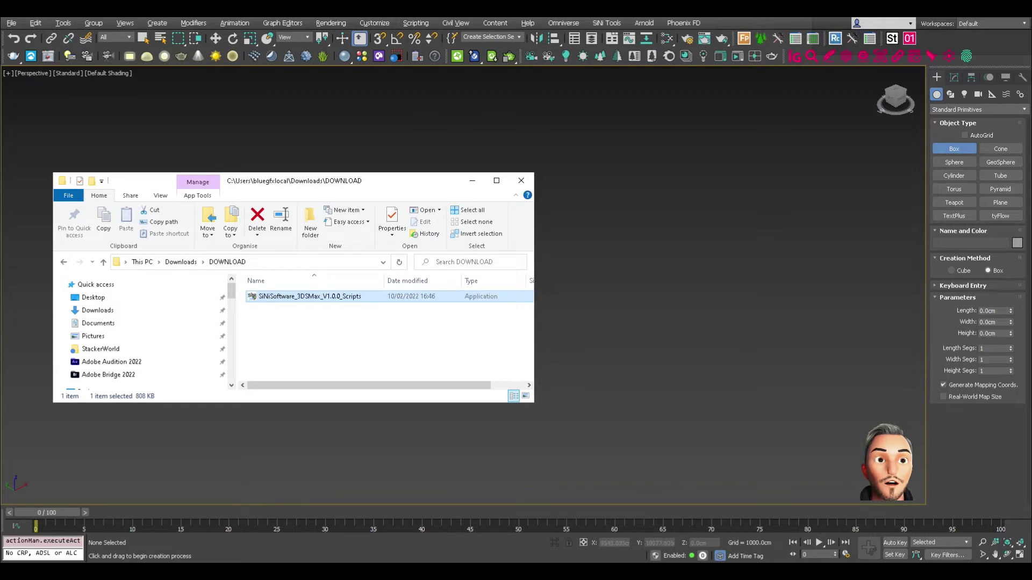
Show the SiNi Software Scripts category on the Customize User Interface Toolbars tab.
{"action": "left_click", "coordinate": [395, 93]}
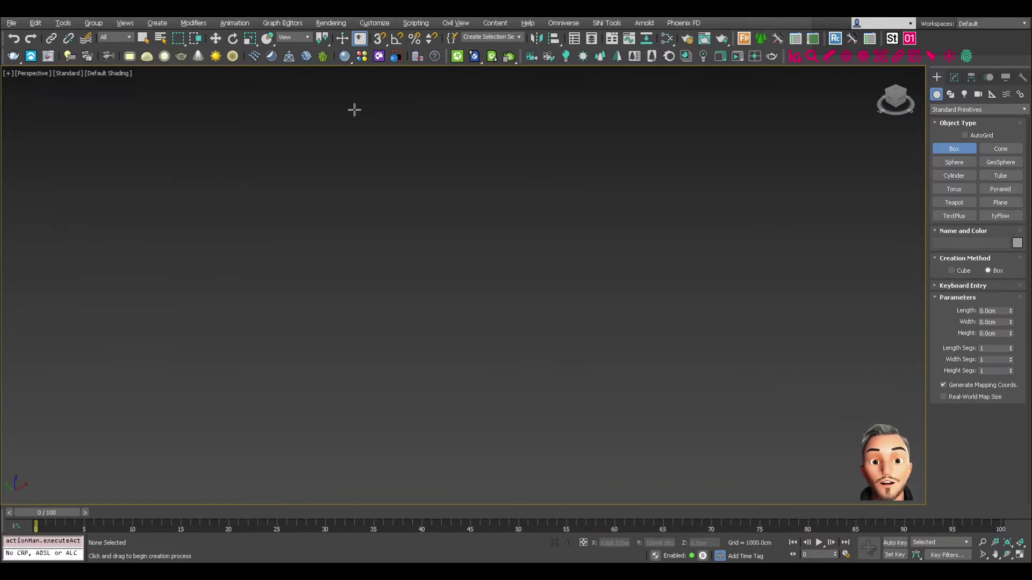
{"action": "left_click", "coordinate": [379, 25]}
{"action": "left_click", "coordinate": [312, 102]}
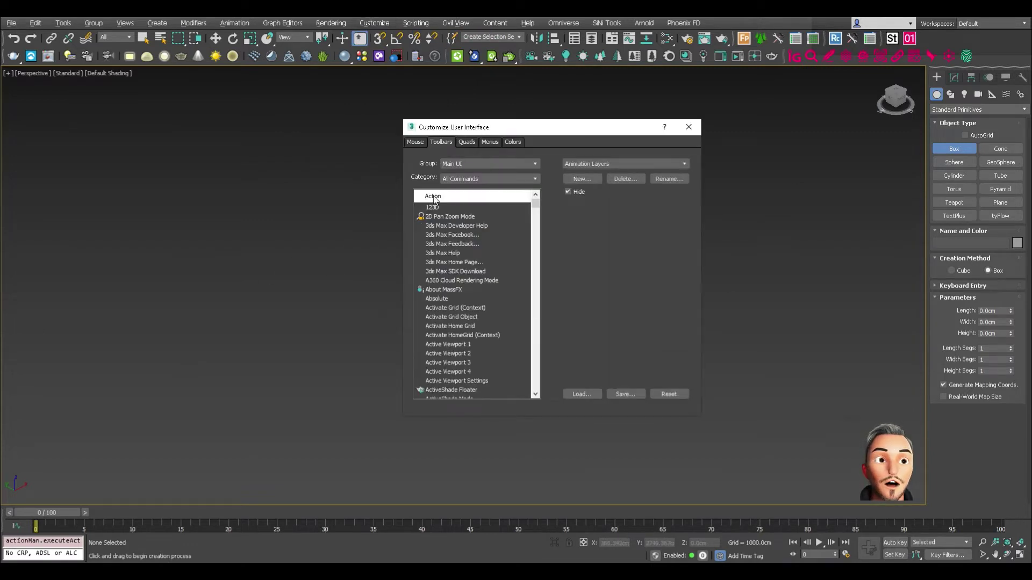
{"action": "left_click", "coordinate": [460, 178]}
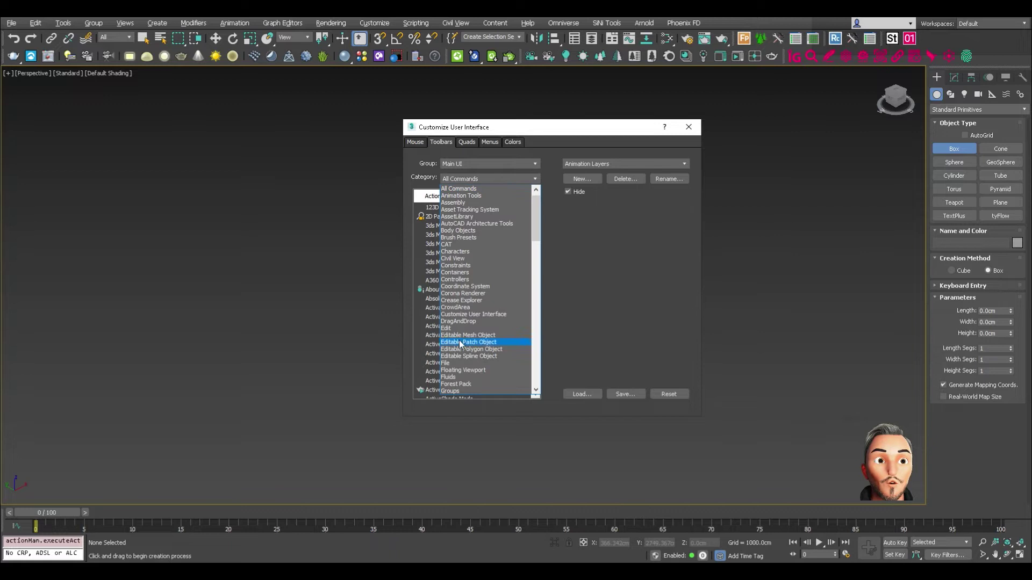
{"action": "scroll", "coordinate": [459, 339], "scroll_direction": "down", "scroll_amount": 5}
{"action": "scroll", "coordinate": [459, 338], "scroll_direction": "down", "scroll_amount": 5}
{"action": "scroll", "coordinate": [459, 339], "scroll_direction": "down", "scroll_amount": 5}
{"action": "scroll", "coordinate": [460, 339], "scroll_direction": "down", "scroll_amount": 5}
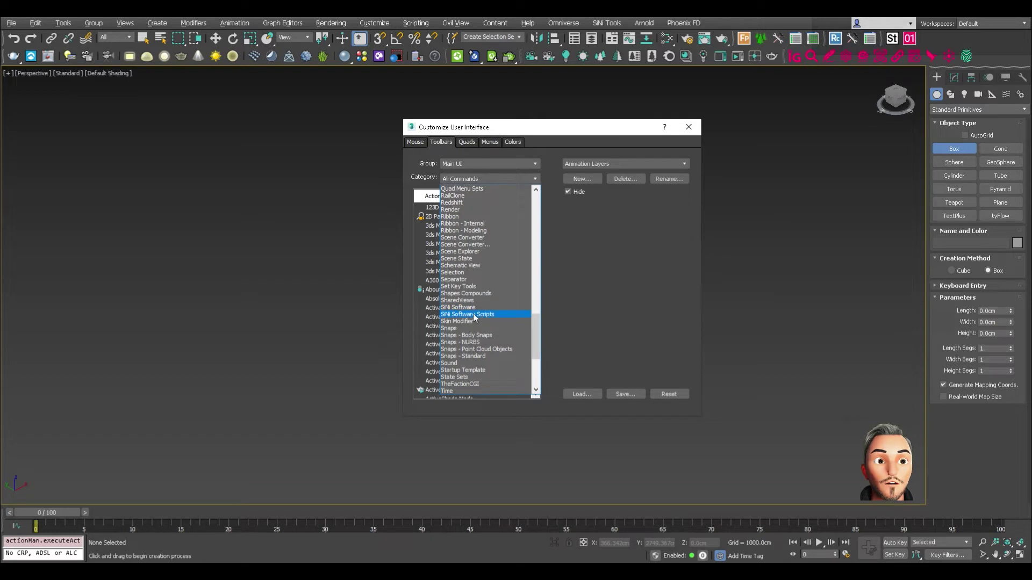
{"action": "left_click", "coordinate": [456, 318]}
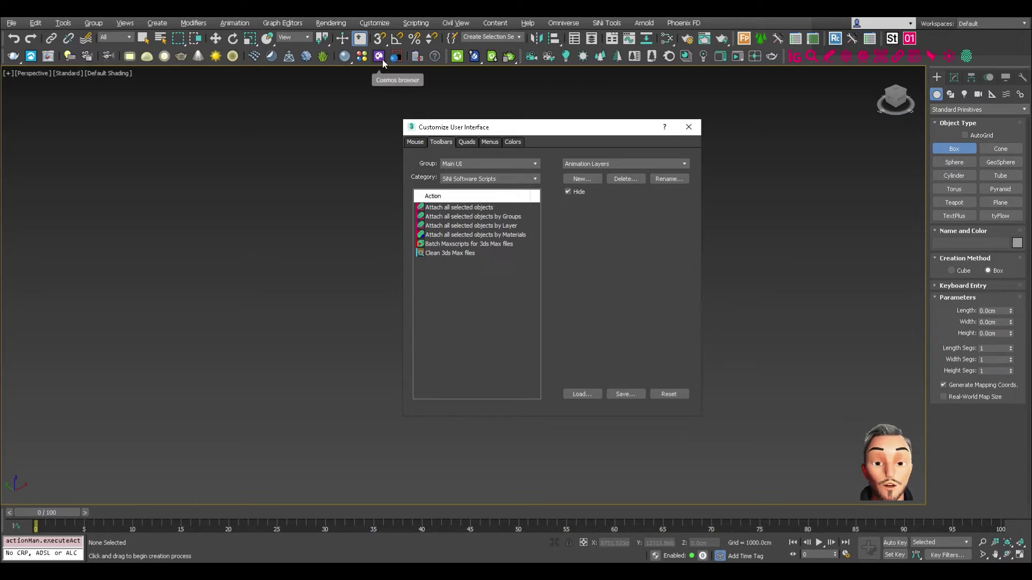
Add a new toolbar named 'SiNi Scripts'.
{"action": "left_click", "coordinate": [579, 179]}
{"action": "type", "text": "SiNi Scripts"}
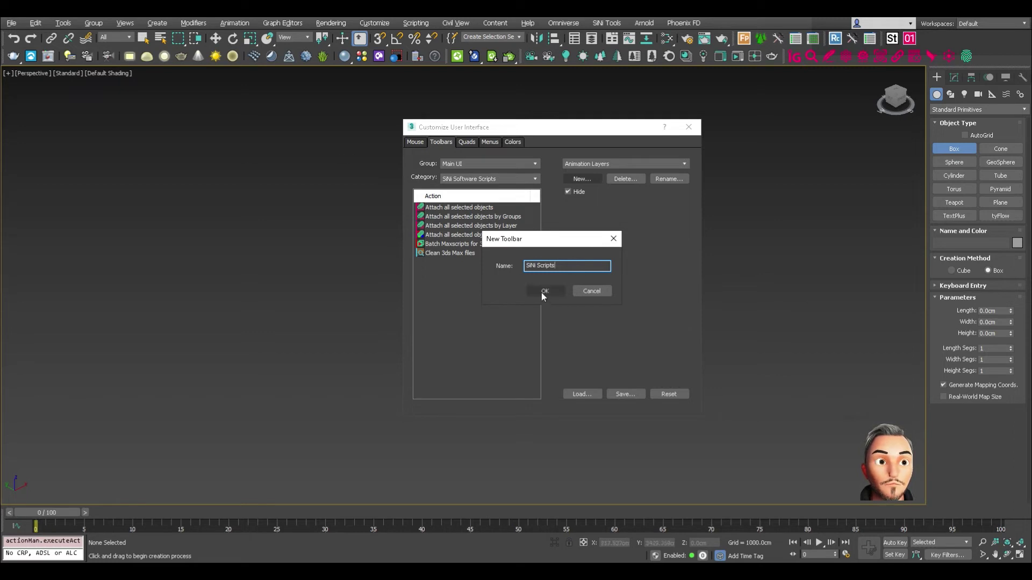
{"action": "left_click", "coordinate": [541, 293]}
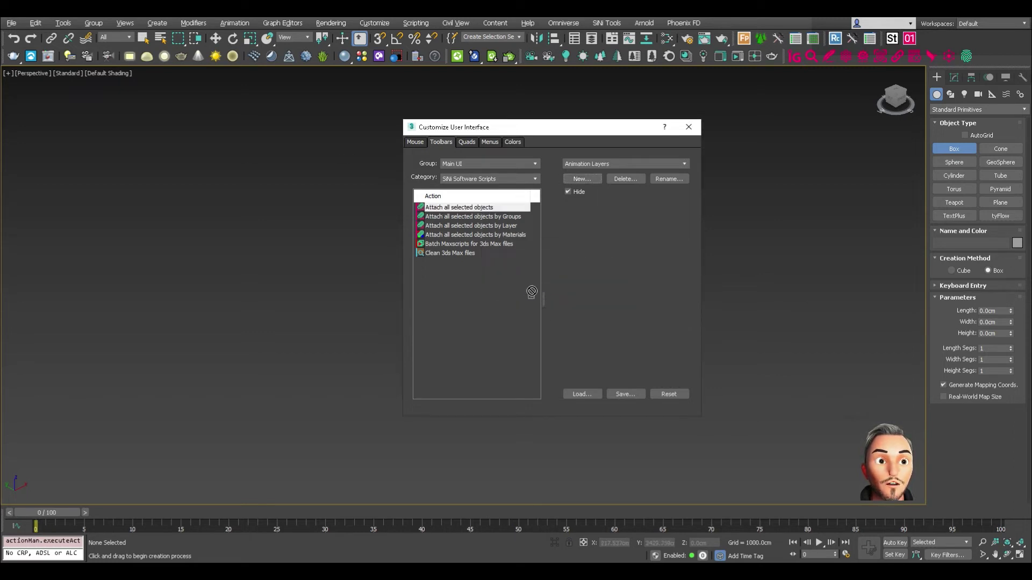
Add the Attach-by-Groups/Layer/Materials, Batch Maxscripts and Clean actions, then close customisation.
{"action": "left_click_drag", "start_coordinate": [448, 217], "coordinate": [550, 301]}
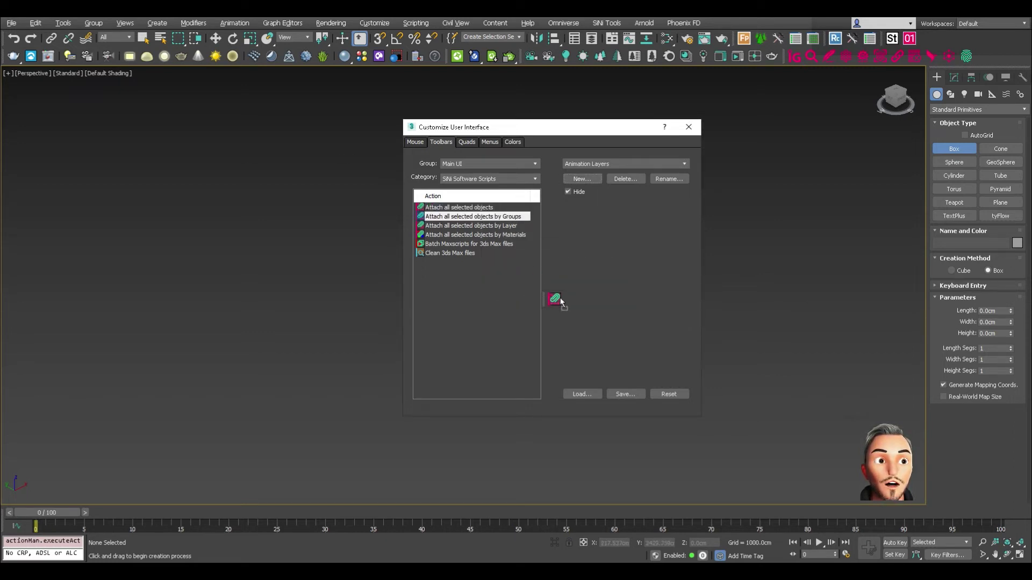
{"action": "left_click_drag", "start_coordinate": [439, 227], "coordinate": [565, 307]}
{"action": "left_click_drag", "start_coordinate": [452, 235], "coordinate": [562, 301]}
{"action": "left_click_drag", "start_coordinate": [438, 245], "coordinate": [548, 297]}
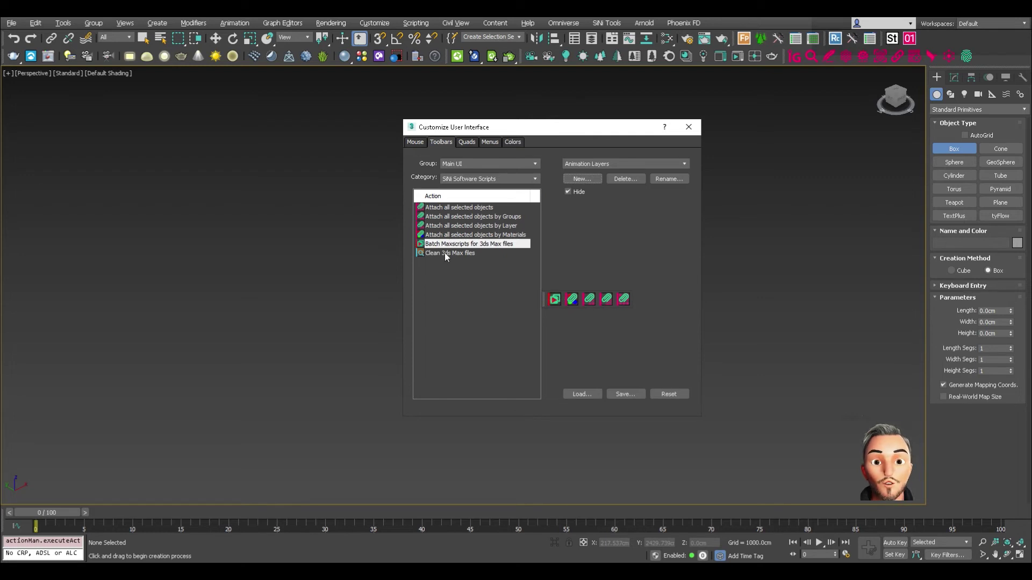
{"action": "mouse_move", "coordinate": [445, 255]}
{"action": "left_mouse_down"}
{"action": "mouse_move", "coordinate": [568, 300]}
{"action": "mouse_move", "coordinate": [735, 208]}
{"action": "left_mouse_up"}
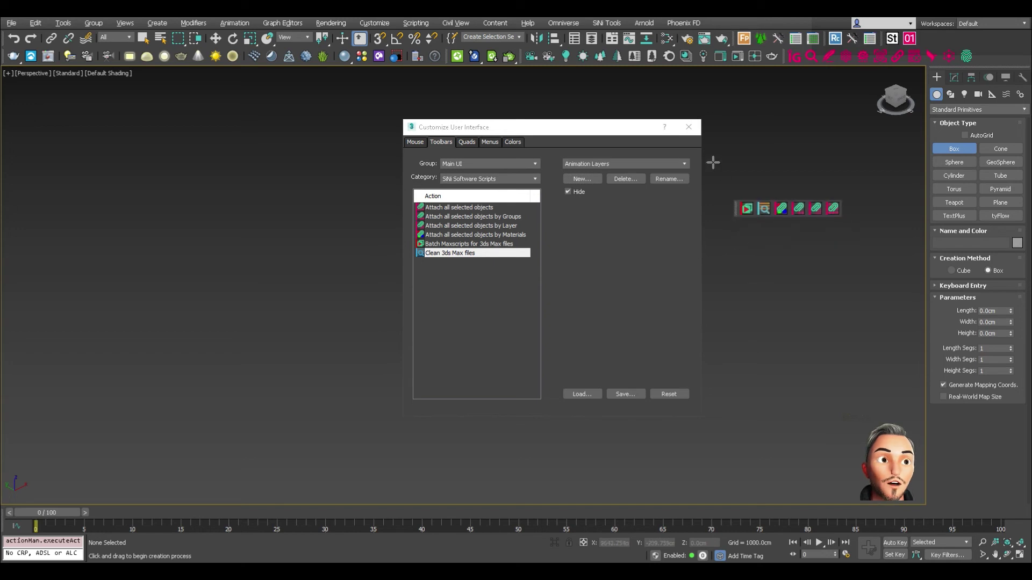
{"action": "left_click", "coordinate": [688, 126]}
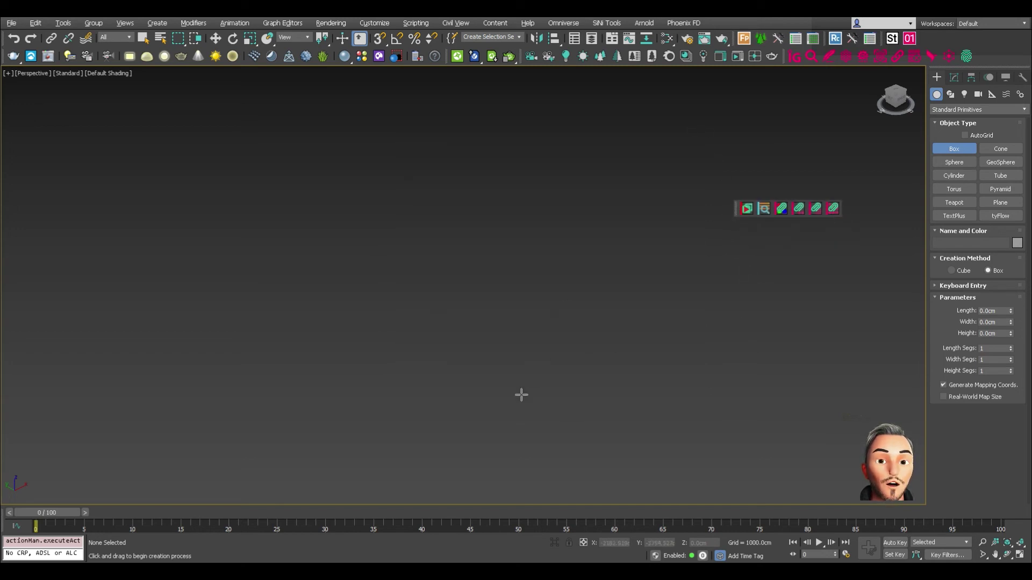